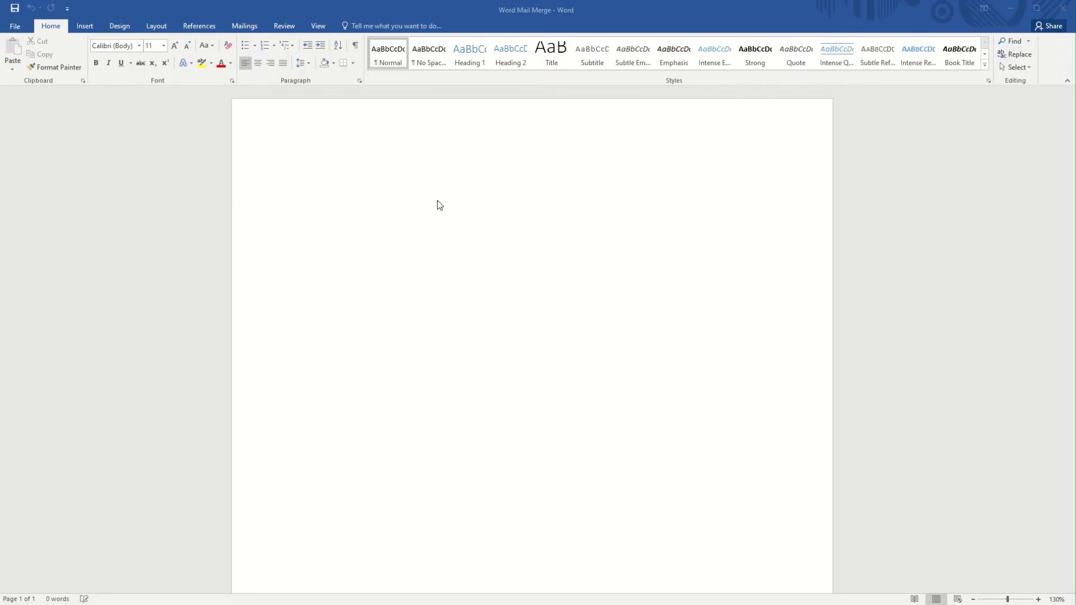
# Step: Launch the Step-by-Step Mail Merge Wizard with Labels as the document type and move to the starting document
pyautogui.click(245, 26)
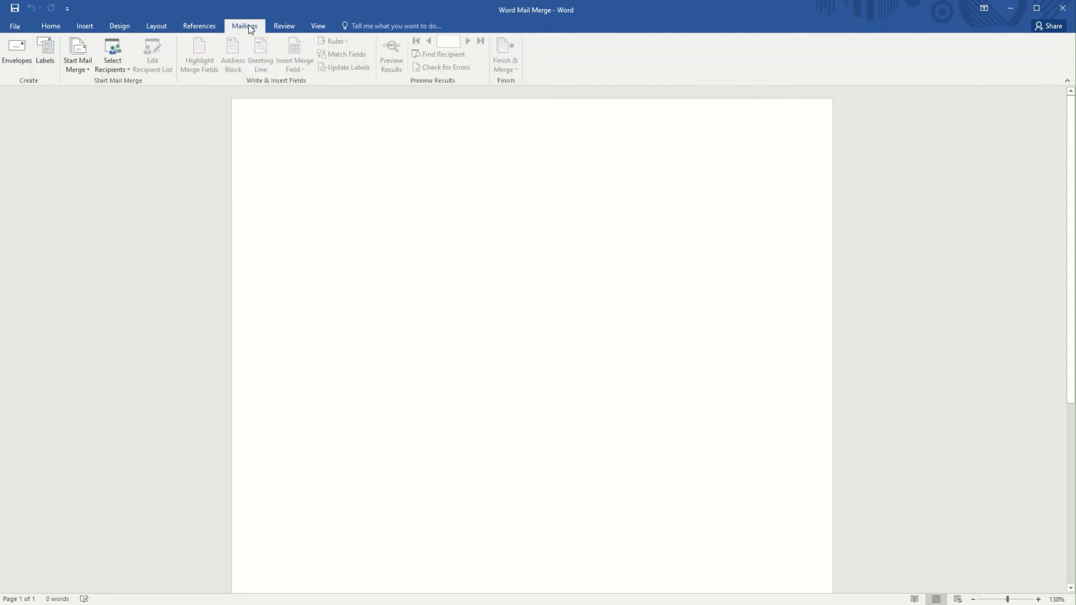
pyautogui.click(86, 66)
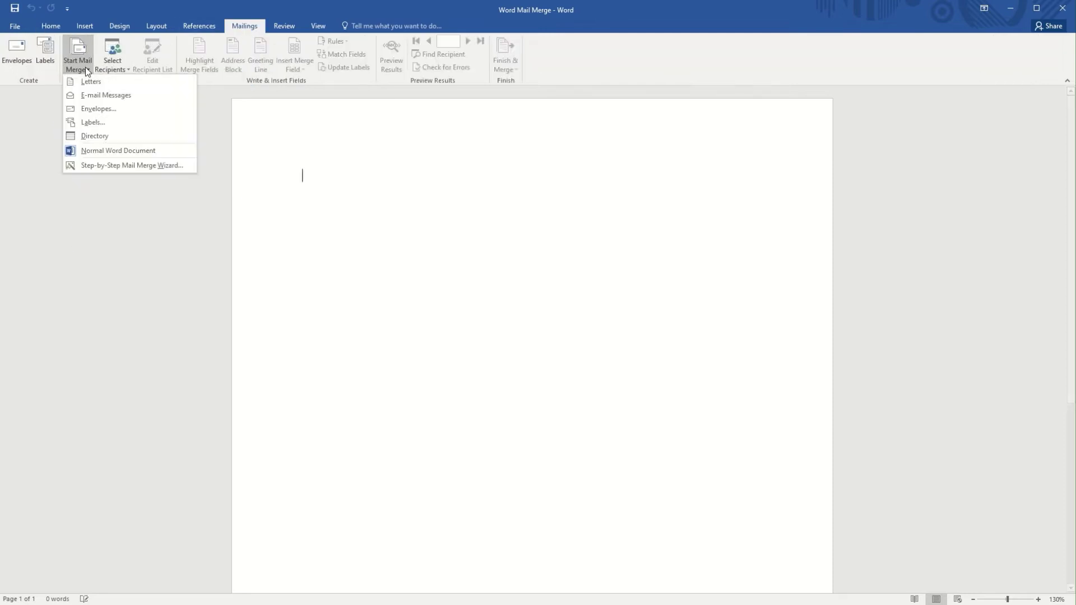
pyautogui.click(103, 166)
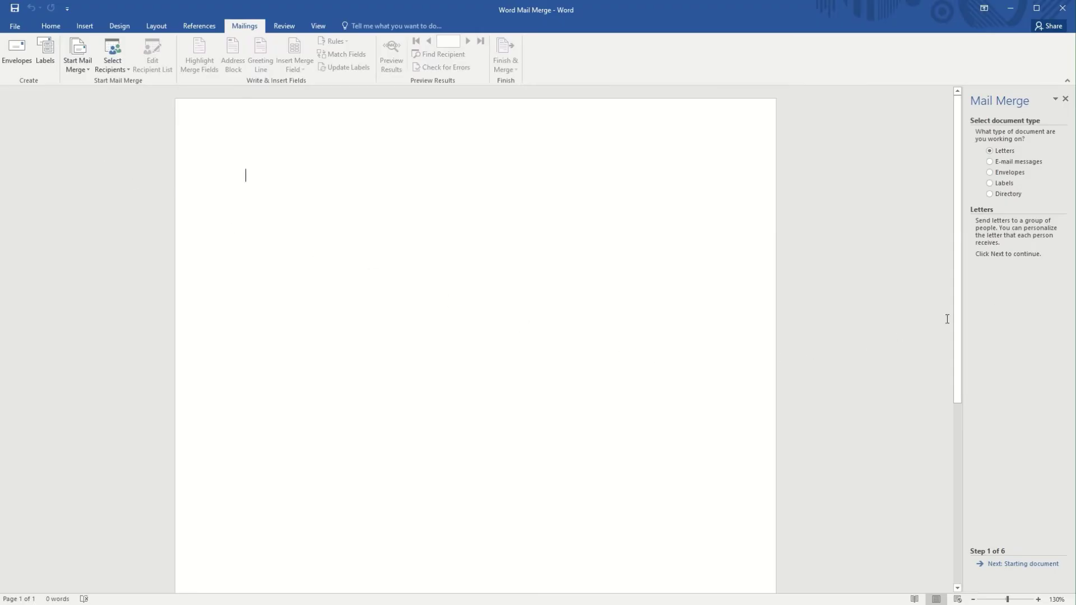
pyautogui.click(1006, 183)
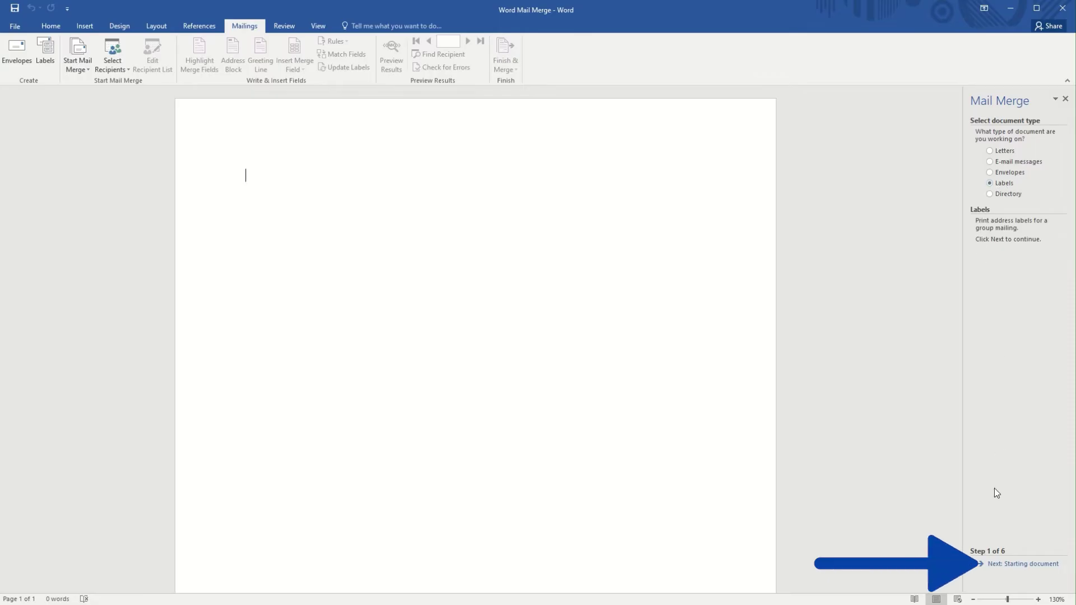
pyautogui.click(1001, 565)
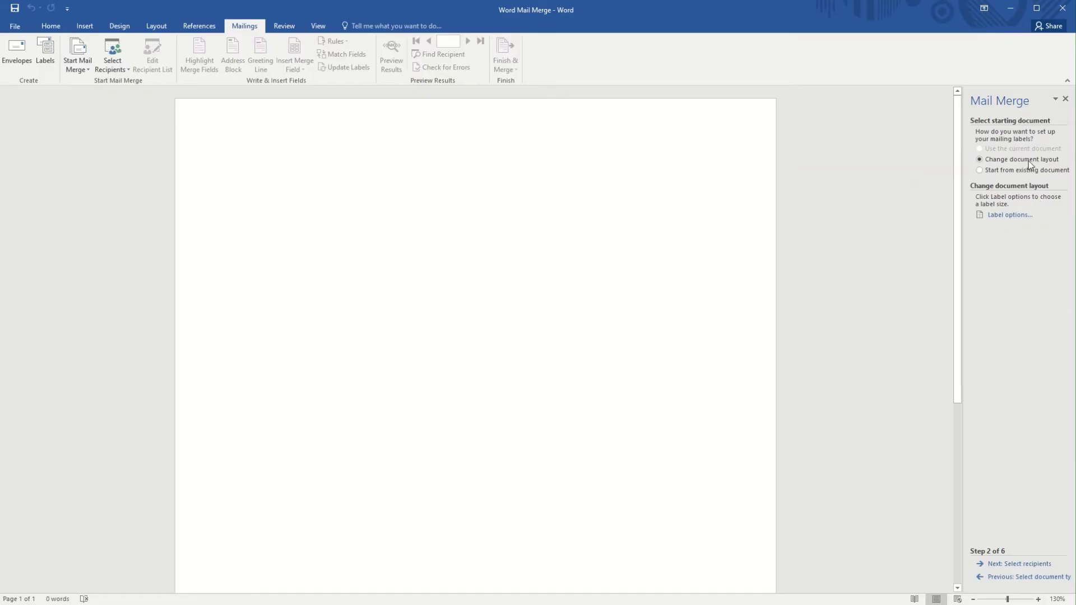
pyautogui.click(1007, 215)
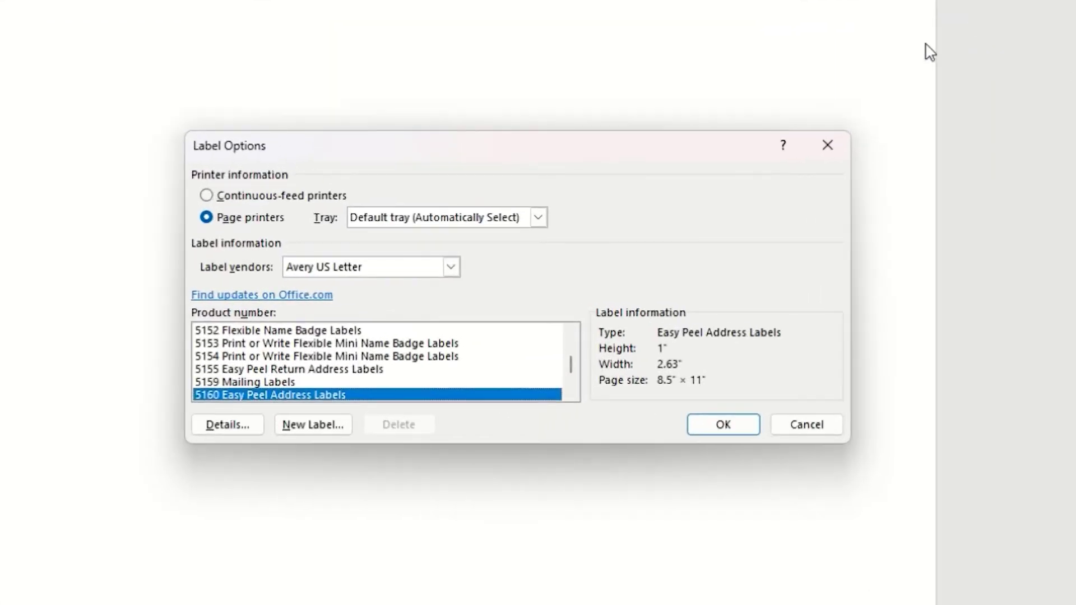
# Step: In Label Options, keep Default tray and choose Avery US Letter 5160 Easy Peel Address Labels
pyautogui.click(539, 217)
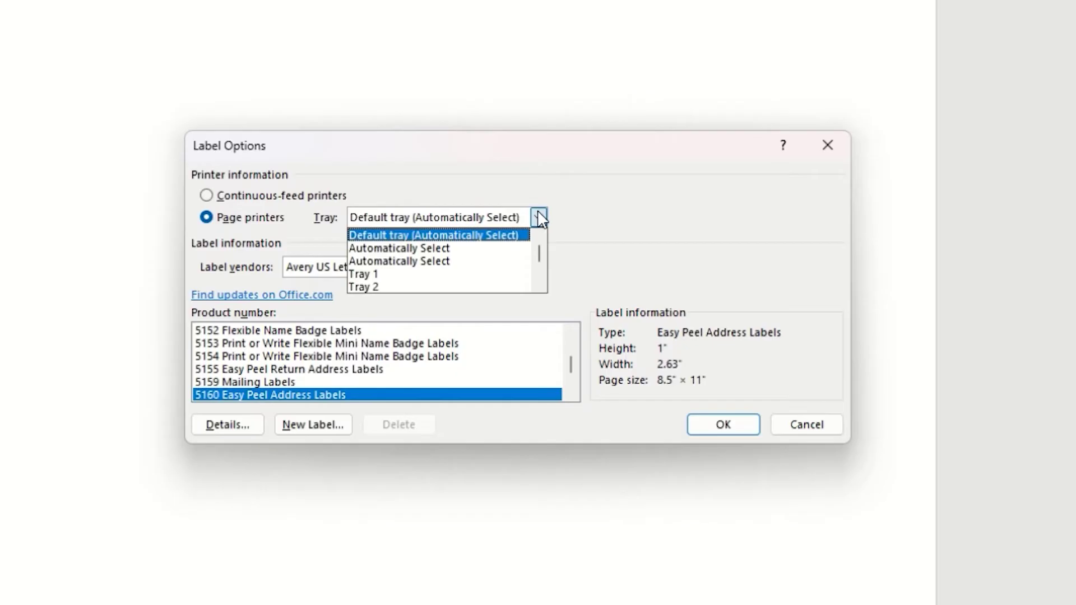
pyautogui.click(498, 245)
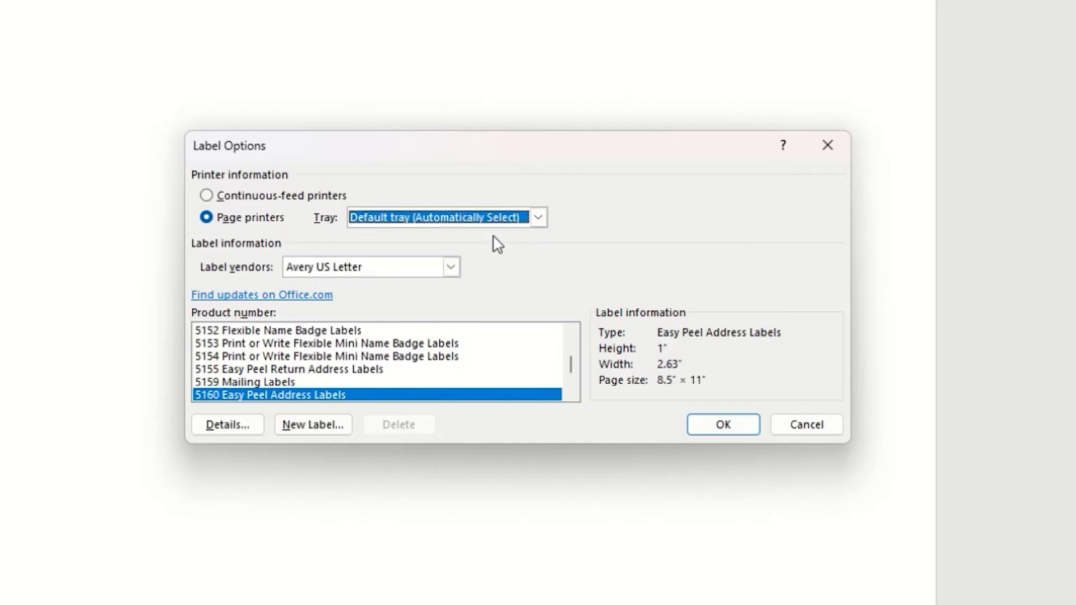
pyautogui.click(451, 268)
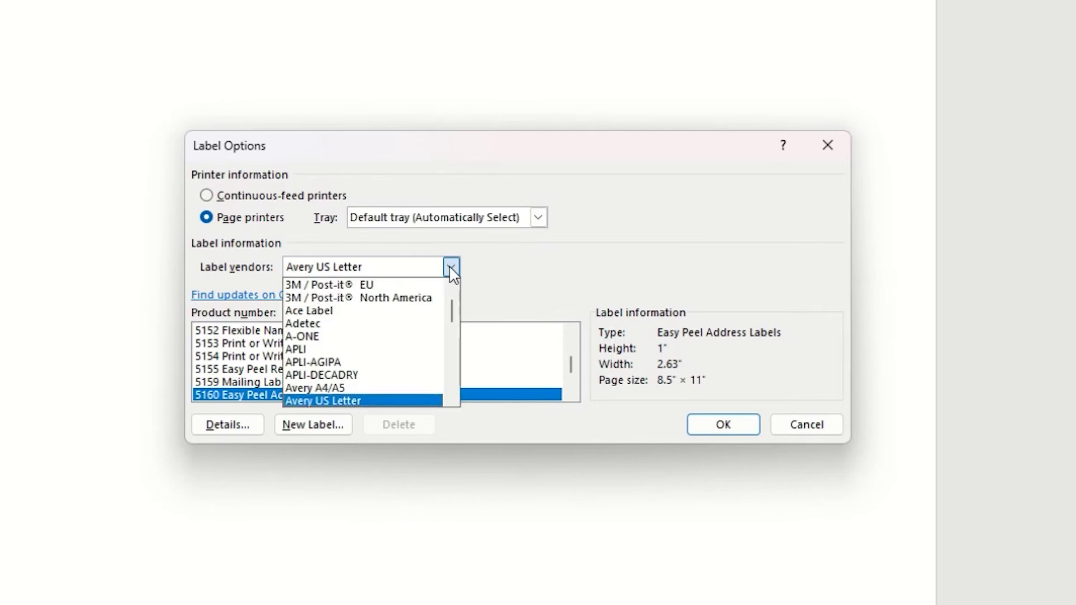
pyautogui.click(384, 402)
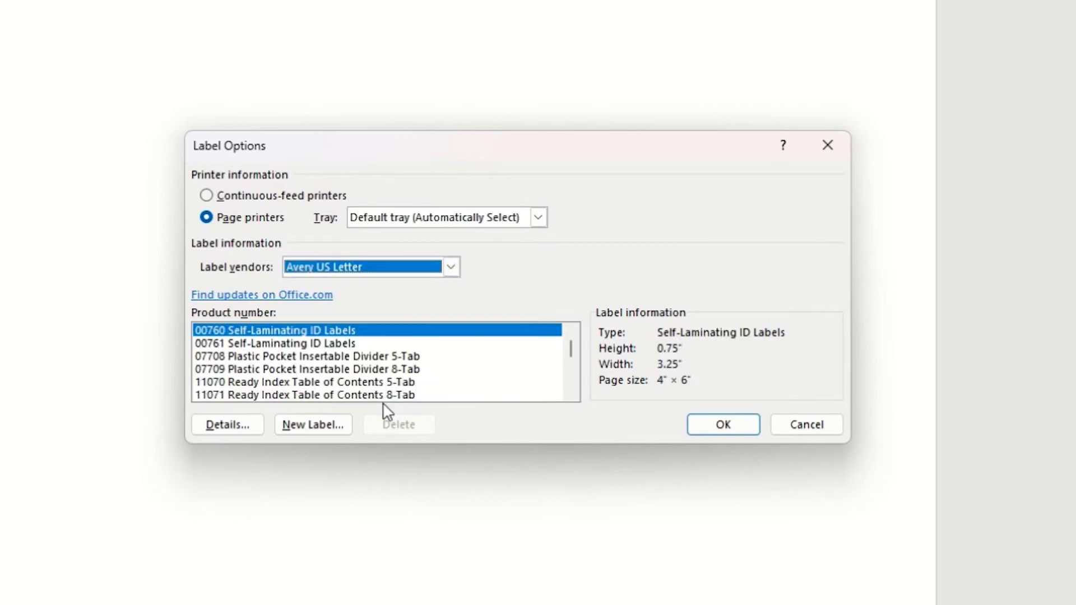
pyautogui.click(375, 356)
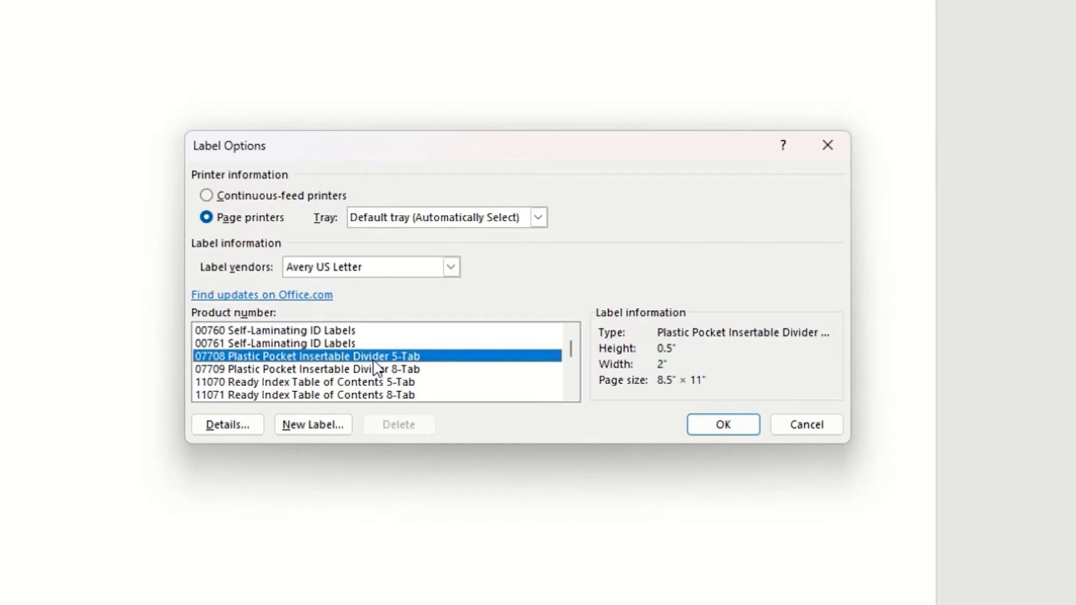
pyautogui.write('5126 Internet Shipping Labels')
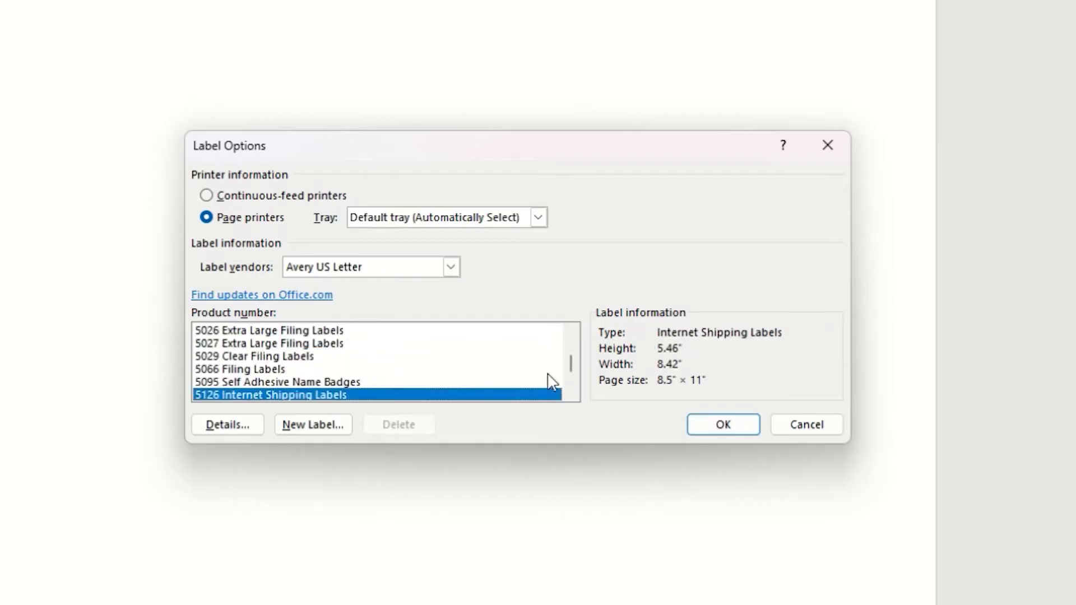
pyautogui.click(572, 393)
pyautogui.click(571, 393)
pyautogui.click(571, 393)
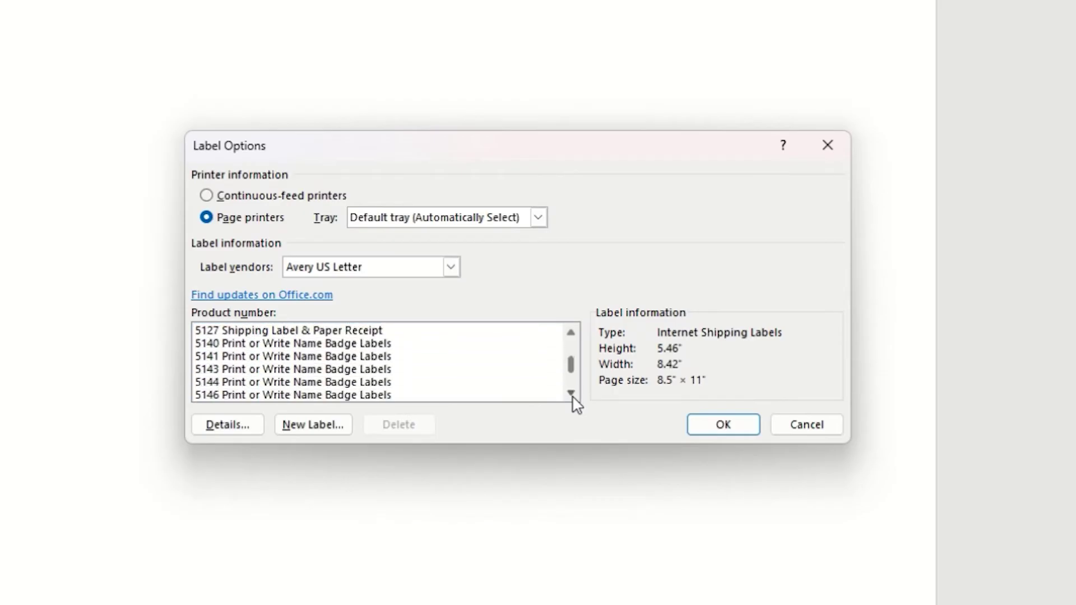
pyautogui.click(571, 393)
pyautogui.click(570, 392)
pyautogui.click(572, 393)
pyautogui.click(572, 393)
pyautogui.click(571, 393)
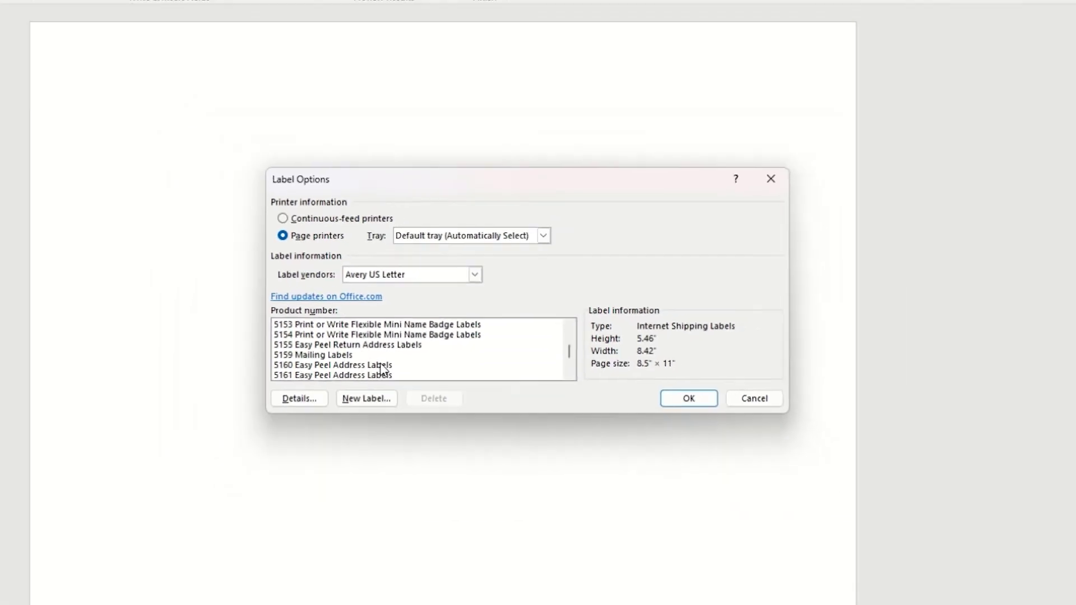
pyautogui.click(431, 348)
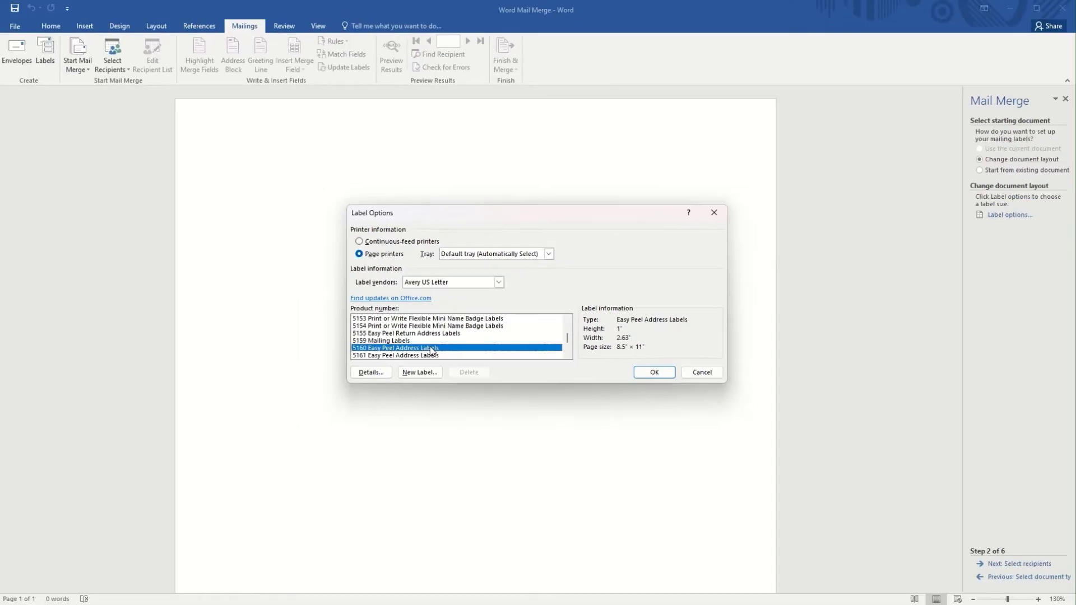
pyautogui.click(655, 372)
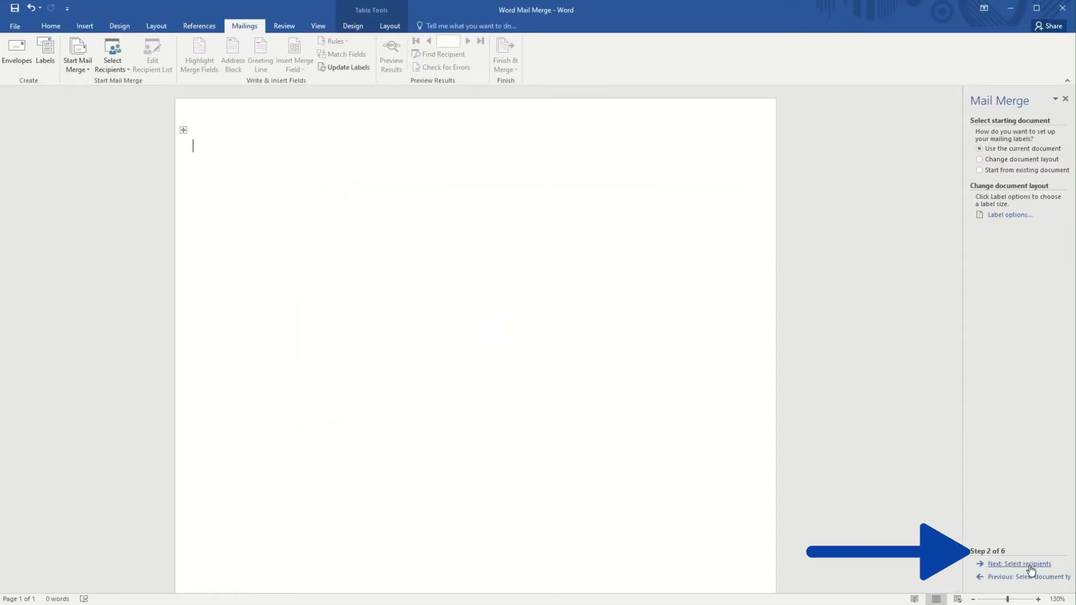
# Step: Use Sheet1$ of the Client List workbook as the recipient list
pyautogui.click(1028, 564)
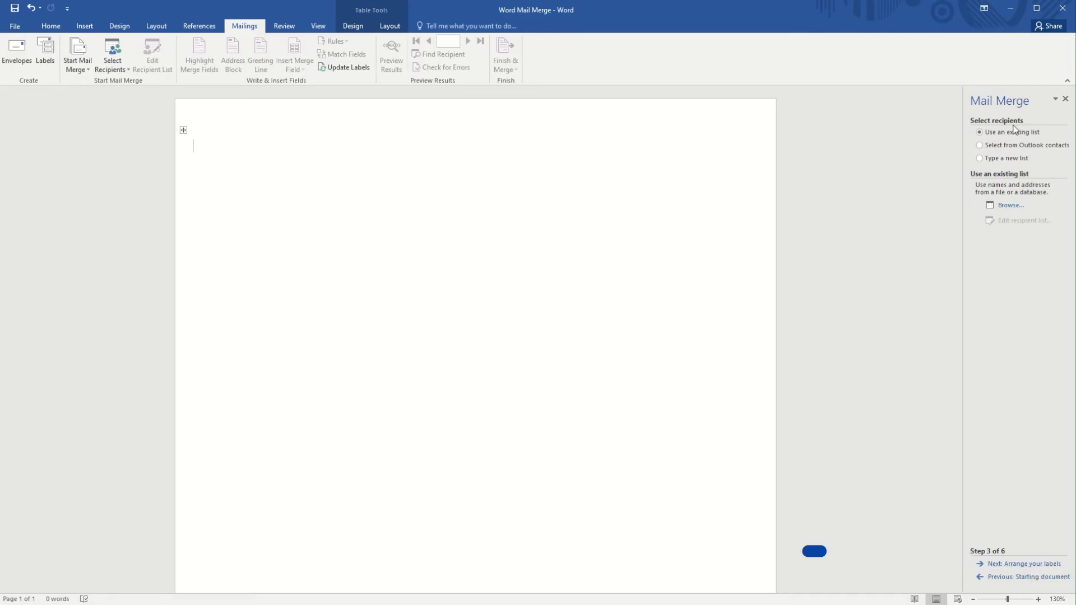
pyautogui.click(1010, 205)
pyautogui.click(285, 122)
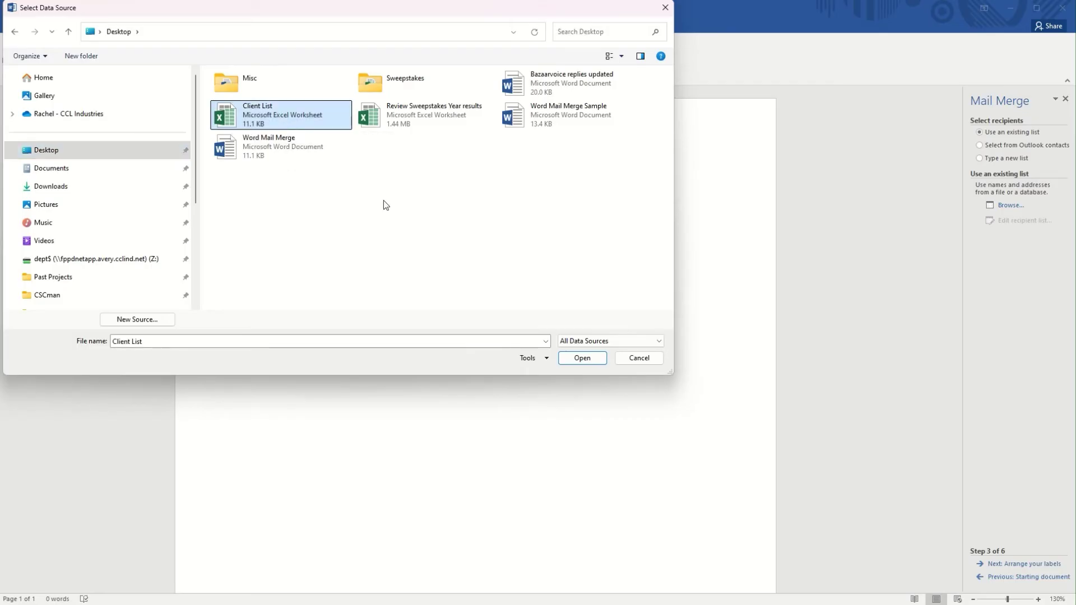
pyautogui.click(582, 360)
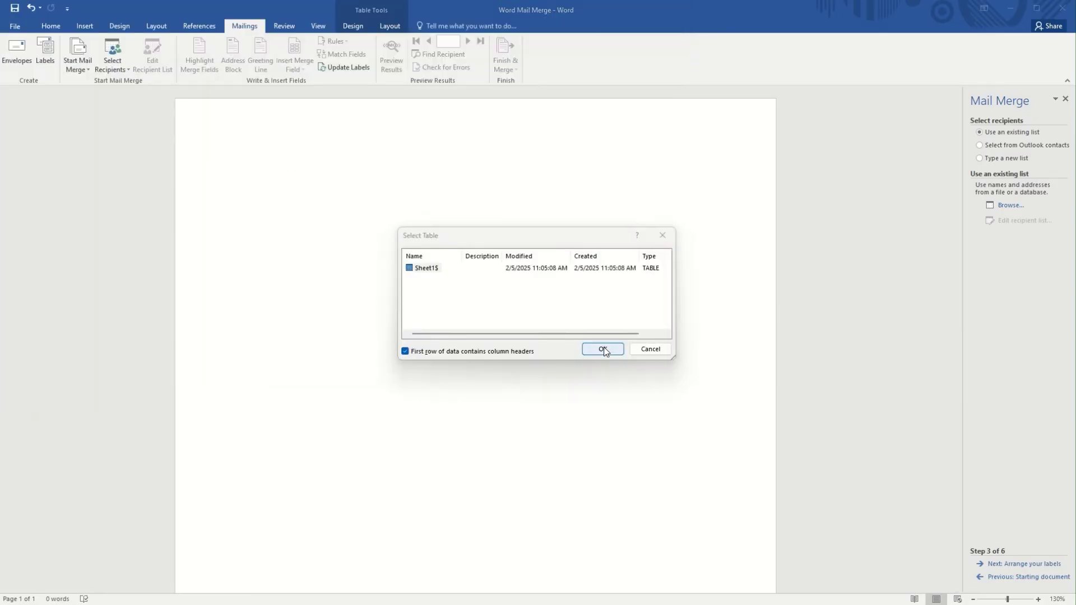
pyautogui.click(604, 353)
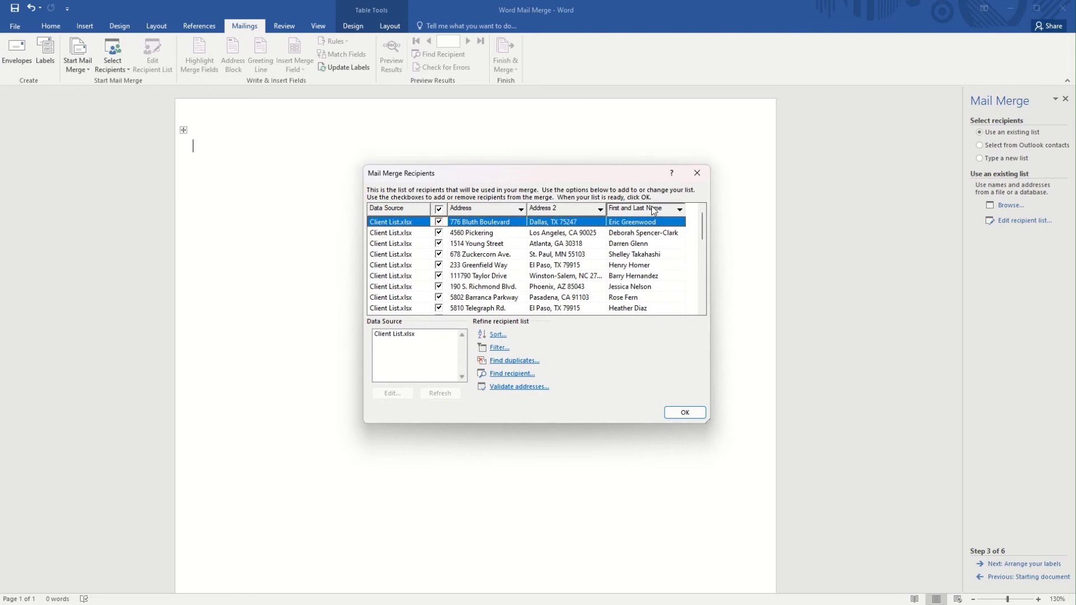
# Step: Move the First and Last Name column ahead of Address and accept the recipients
pyautogui.moveTo(476, 202); pyautogui.dragTo(476, 202)
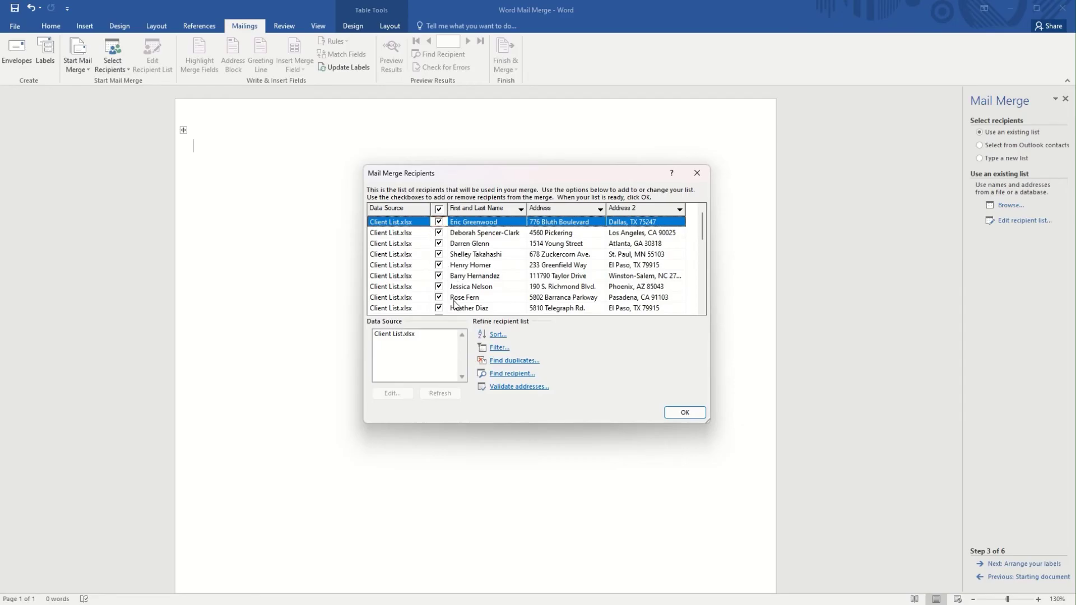
pyautogui.click(684, 413)
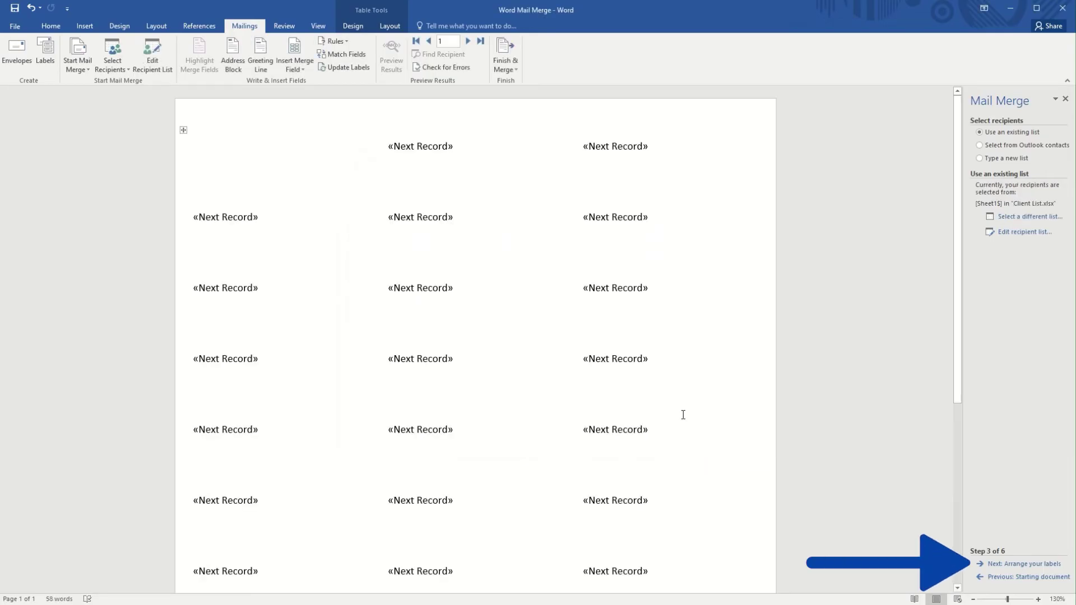
pyautogui.click(1021, 564)
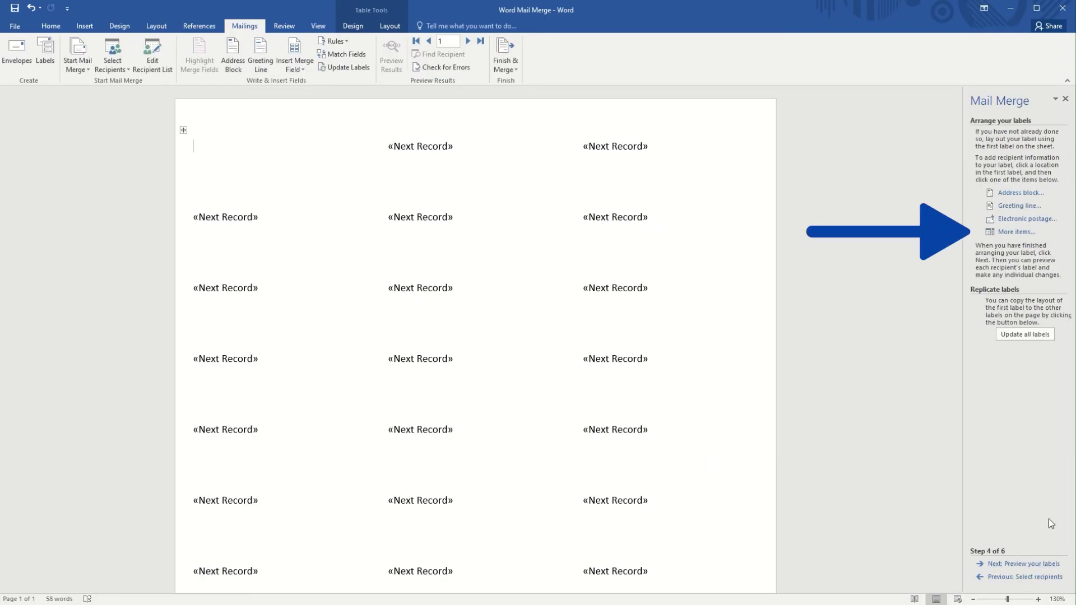
# Step: Insert the First and Last Name, Address and Address 2 merge fields into the first label
pyautogui.click(1015, 232)
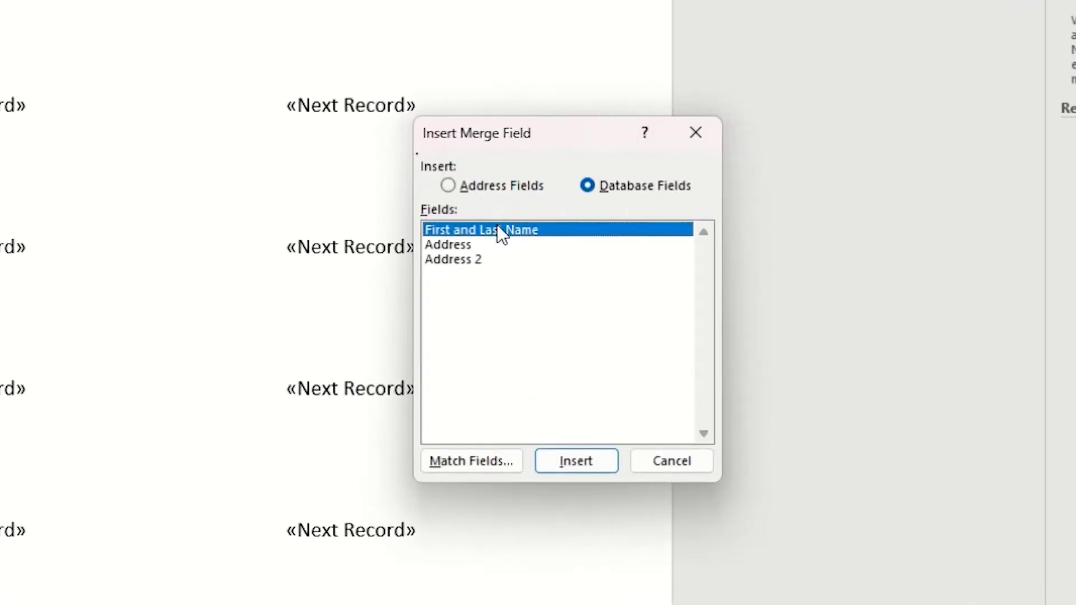
pyautogui.click(568, 467)
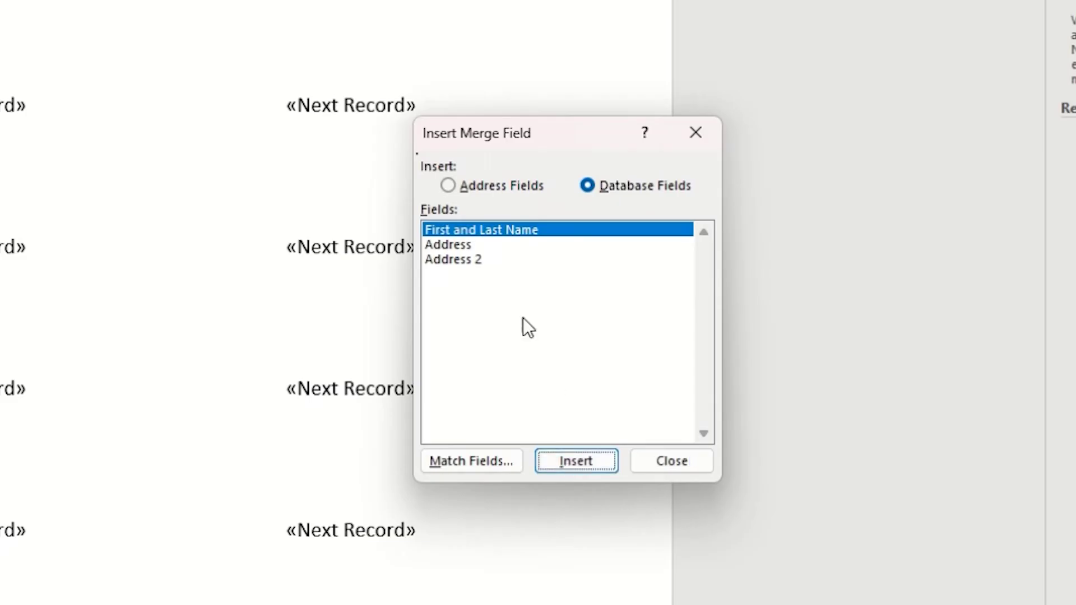
pyautogui.click(476, 245)
pyautogui.click(494, 261)
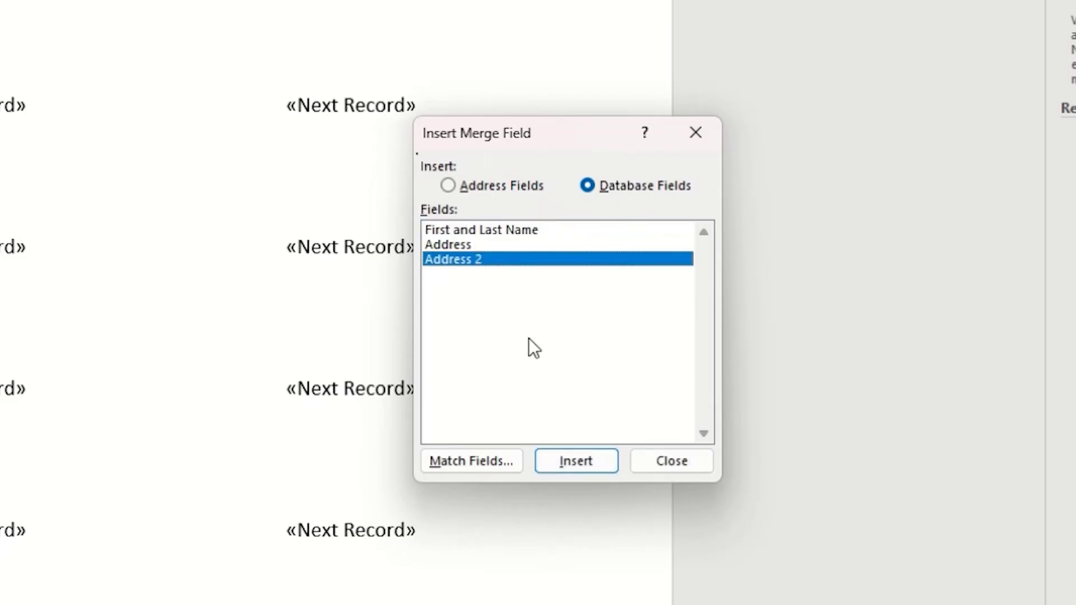
pyautogui.click(576, 458)
pyautogui.click(679, 459)
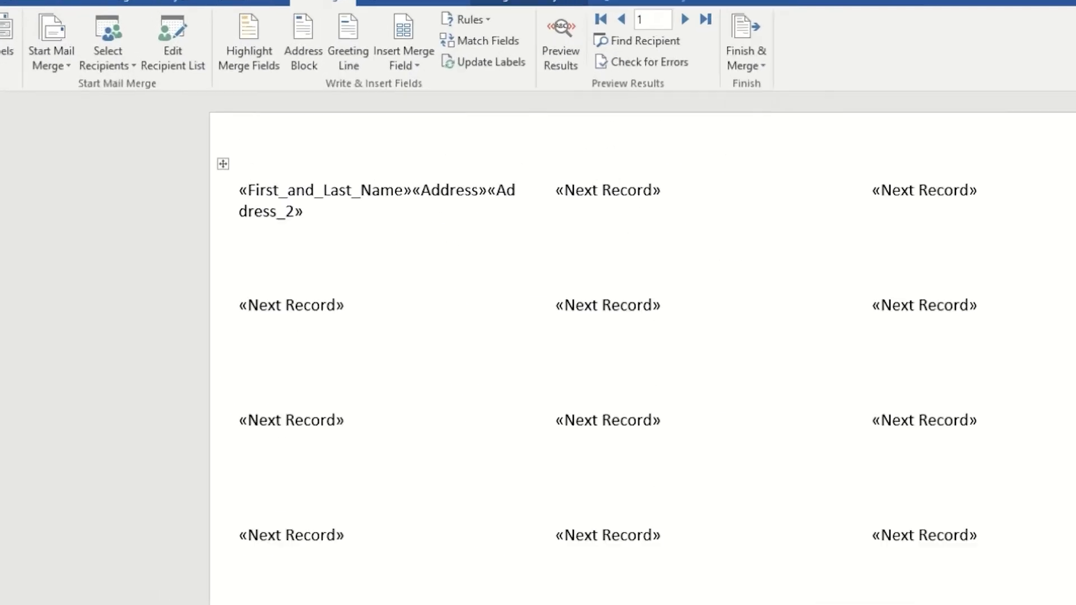
# Step: Put «Address» and «Address_2» each on their own line with line breaks
pyautogui.click(301, 143)
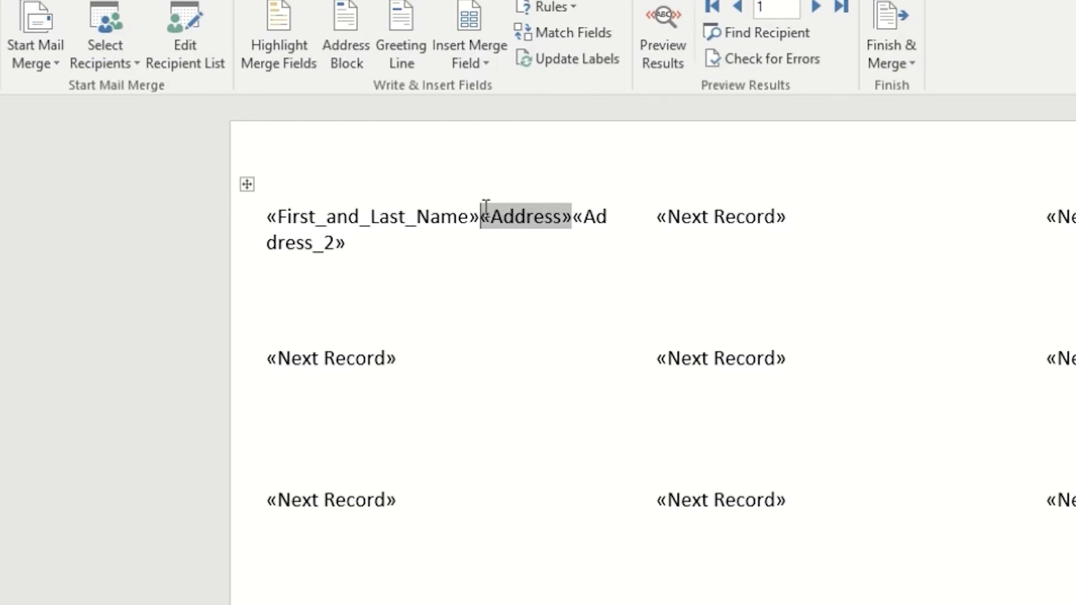
pyautogui.press('Return')
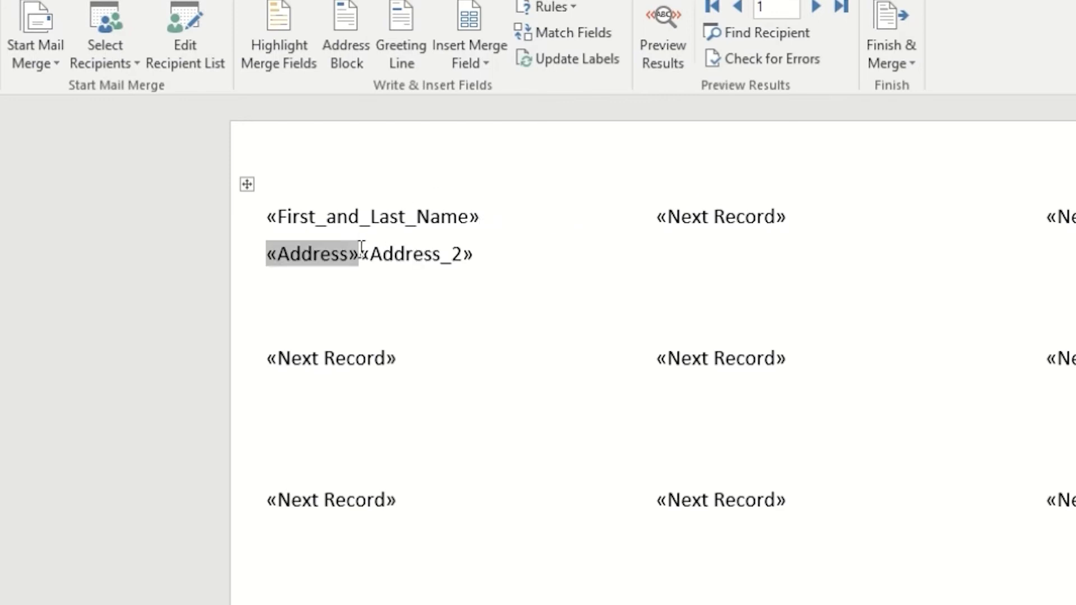
pyautogui.click(361, 251)
pyautogui.press('Return')
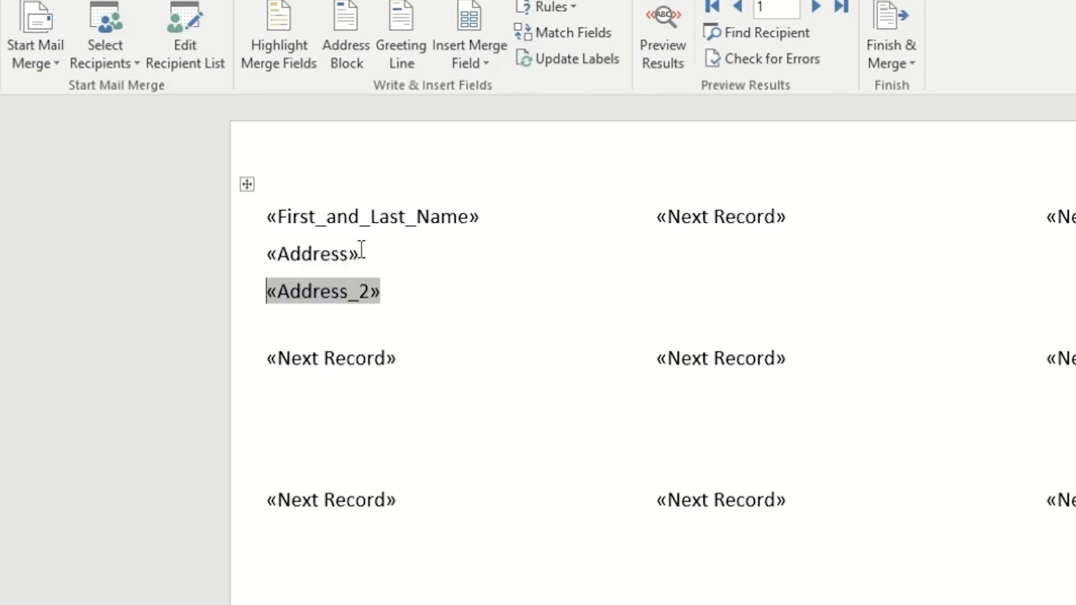
pyautogui.click(397, 293)
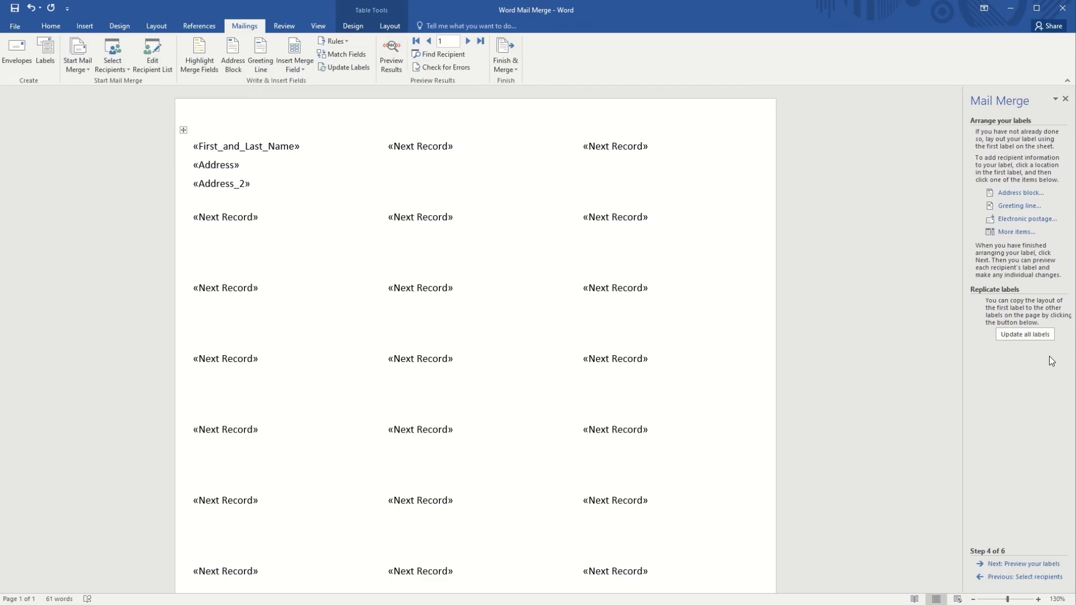
# Step: Apply the first label's layout to all labels, preview the client data, and advance to step 6
pyautogui.click(1047, 338)
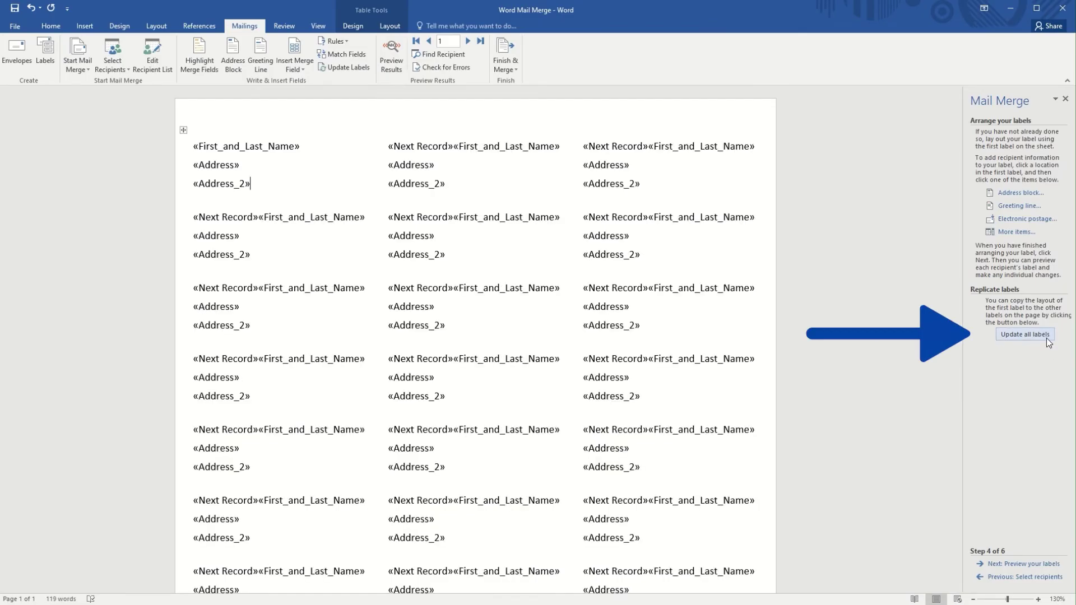
pyautogui.click(1045, 564)
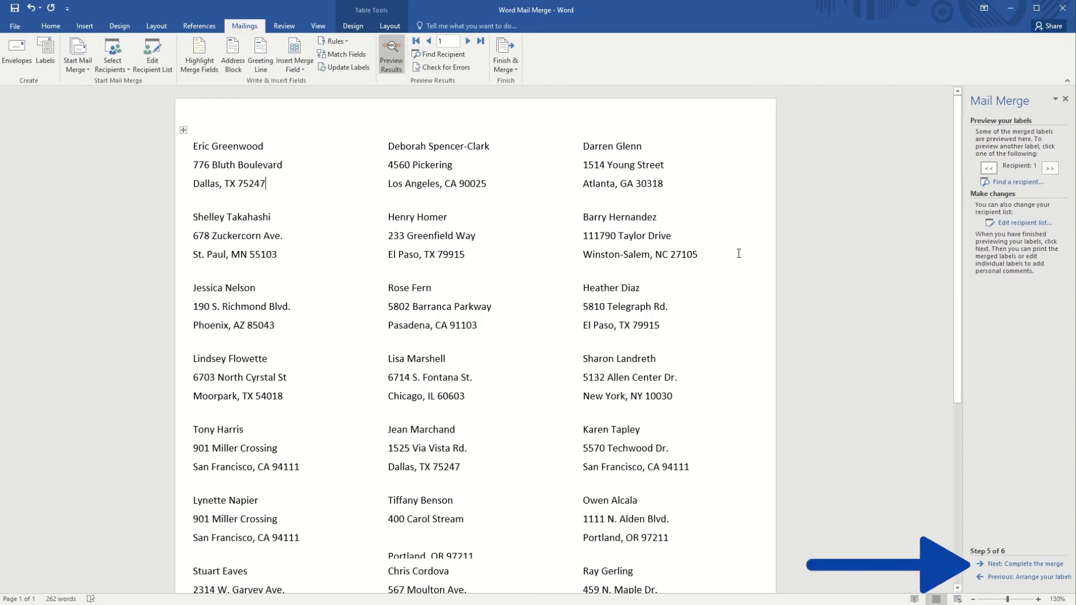
pyautogui.click(1045, 565)
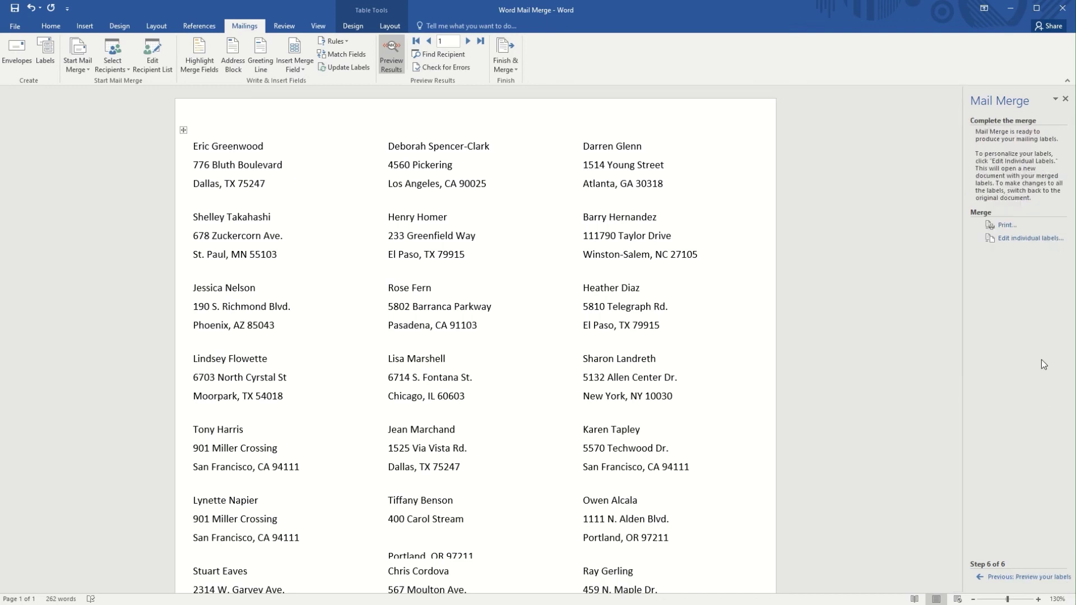
# Step: Complete the merge, dismiss Edit individual labels, close the Mail Merge pane, and select all label text
pyautogui.click(1026, 238)
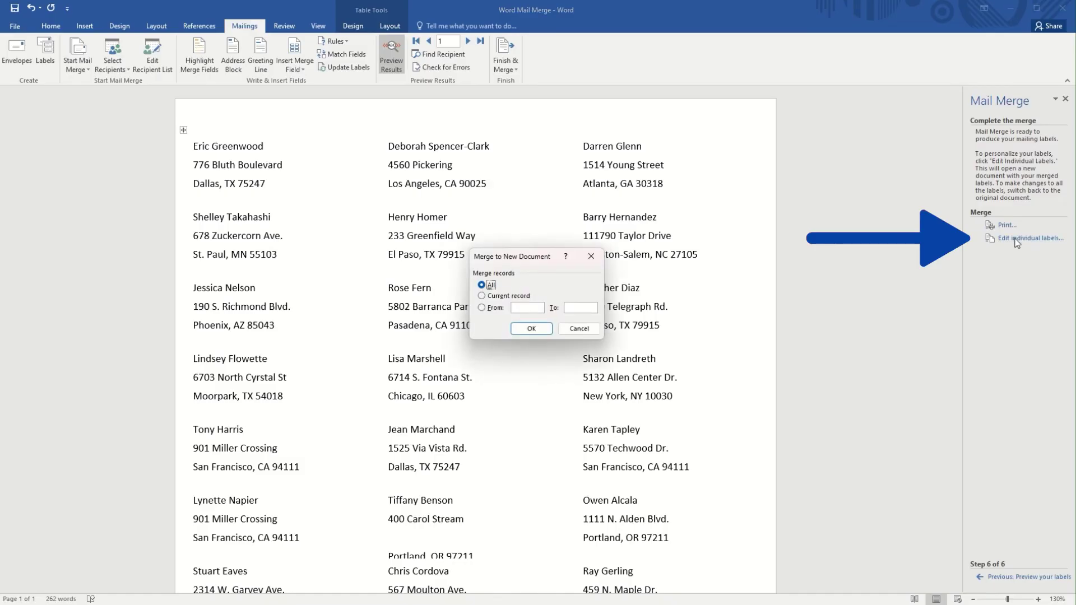
pyautogui.click(590, 257)
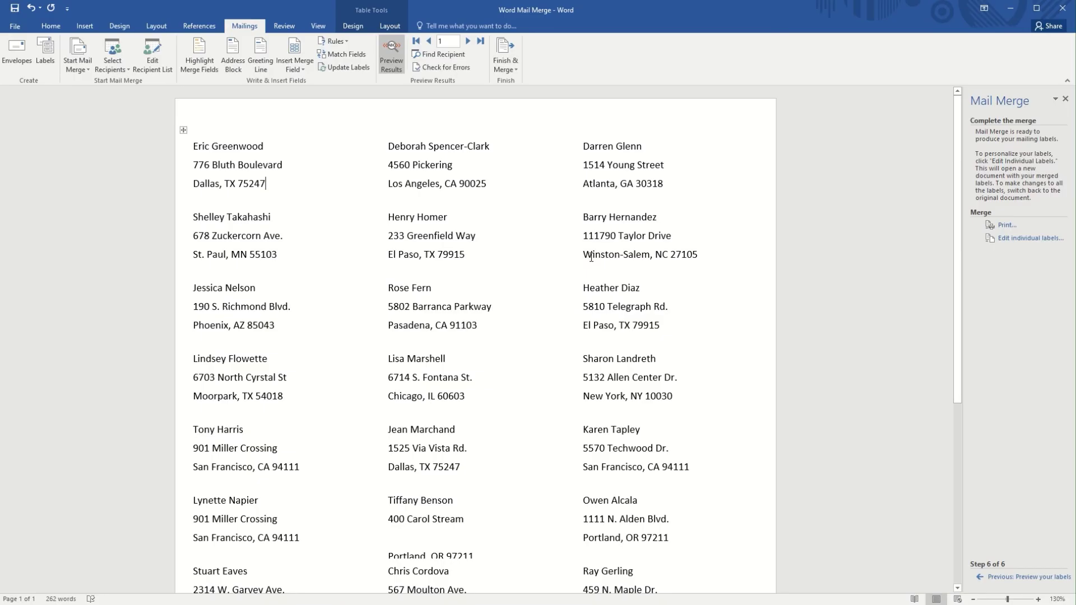
pyautogui.click(1066, 99)
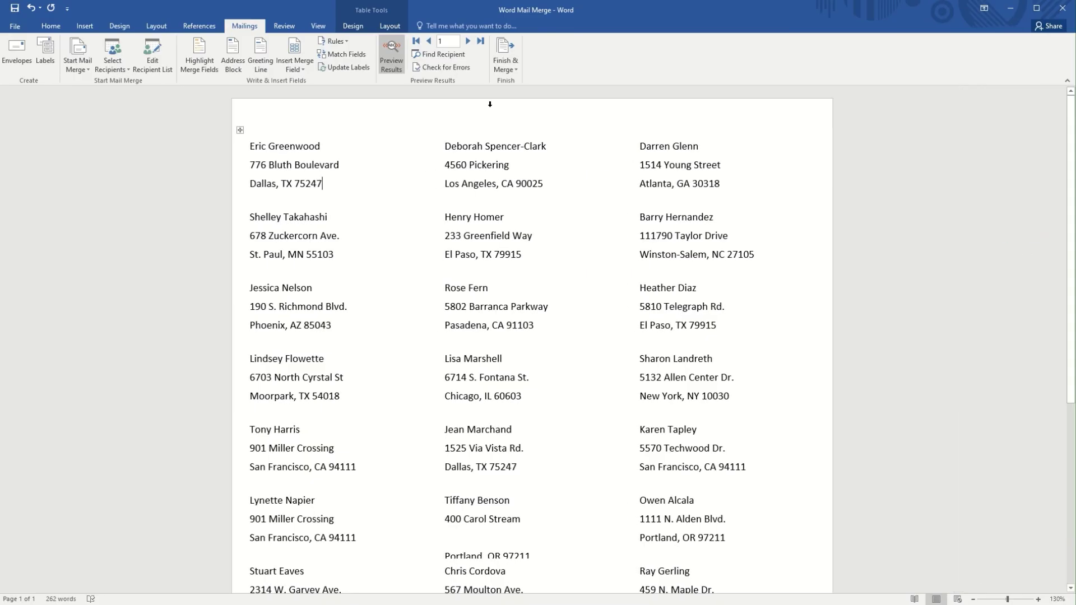
pyautogui.click(251, 146)
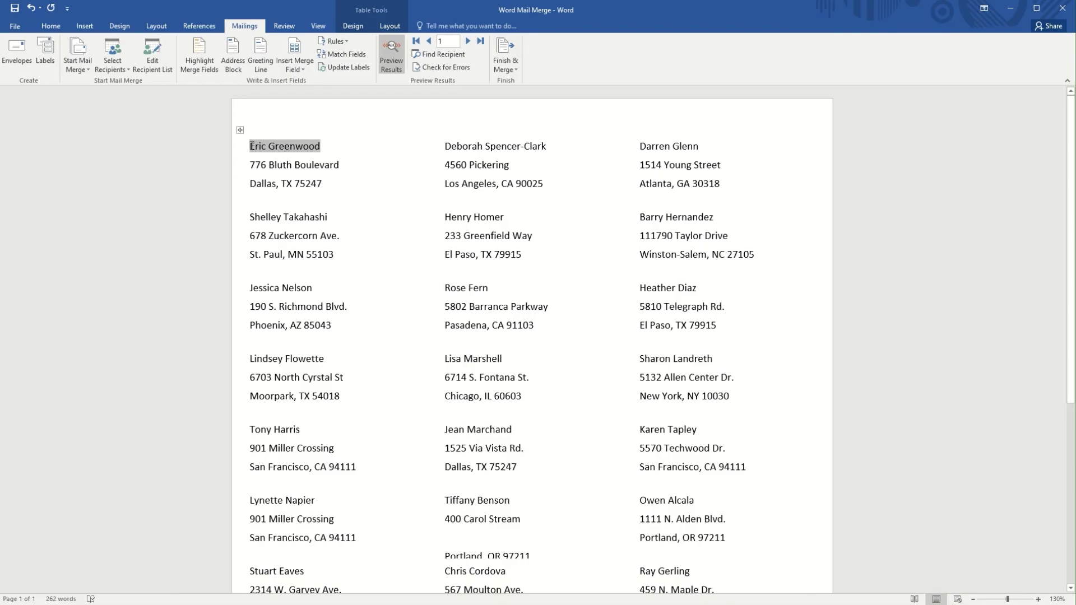
pyautogui.hotkey('ctrl', 'a')
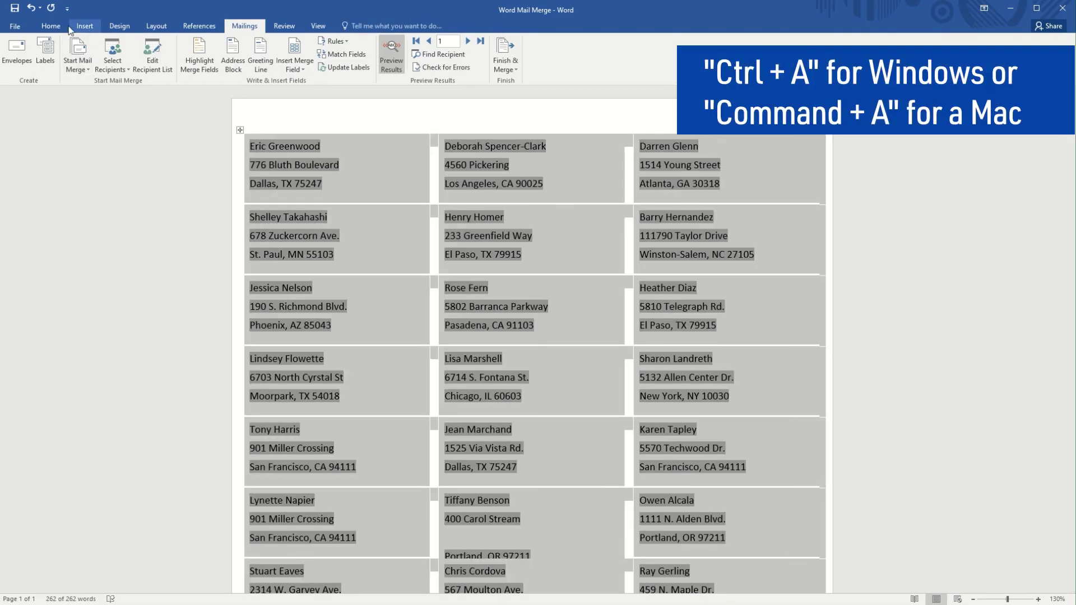
# Step: Change all label text to the Arial font
pyautogui.click(52, 26)
pyautogui.click(140, 45)
pyautogui.click(113, 113)
pyautogui.click(163, 46)
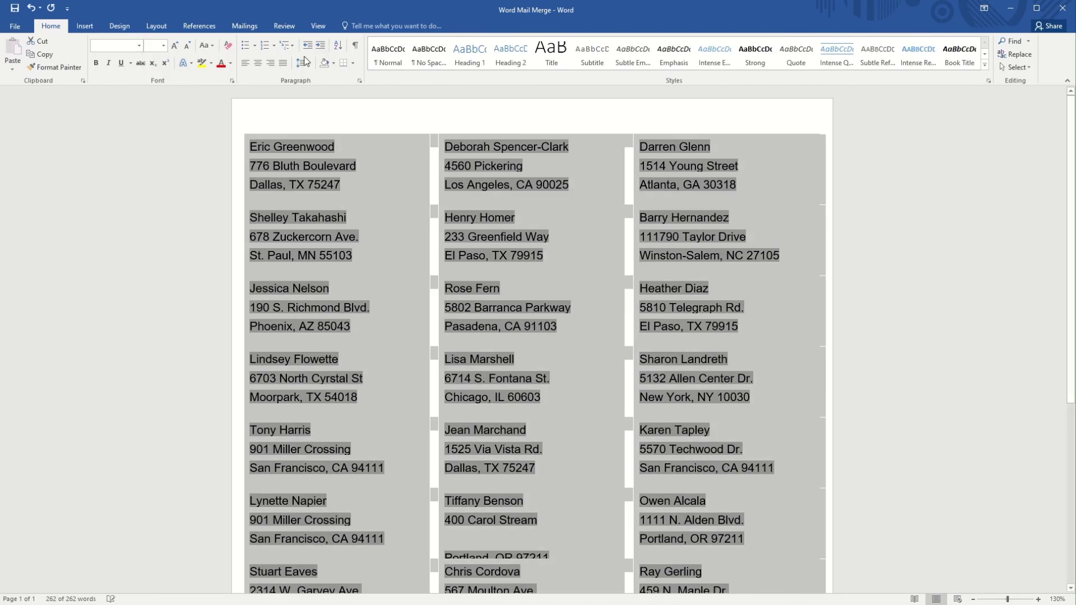
# Step: Set paragraph spacing to 0 pt before and after with single line spacing, then deselect
pyautogui.click(302, 63)
pyautogui.click(341, 154)
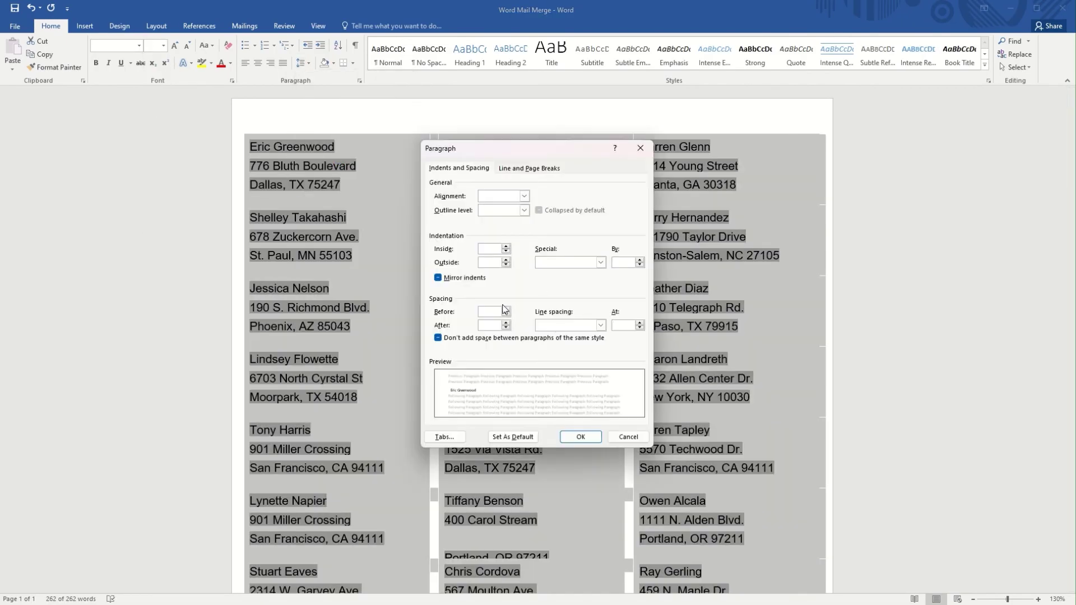
pyautogui.click(601, 325)
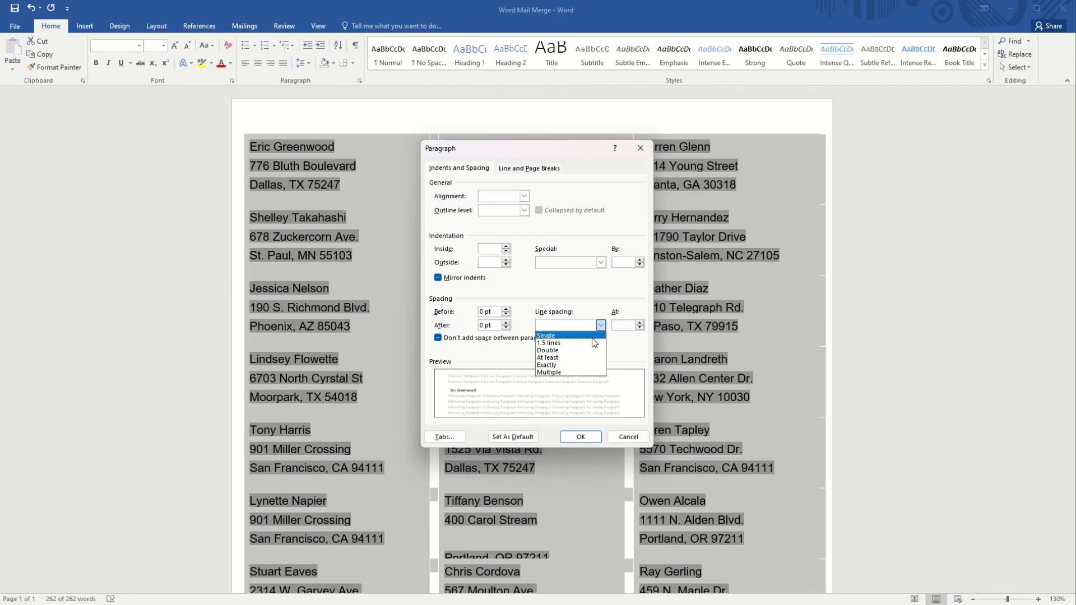
pyautogui.click(572, 339)
pyautogui.click(581, 437)
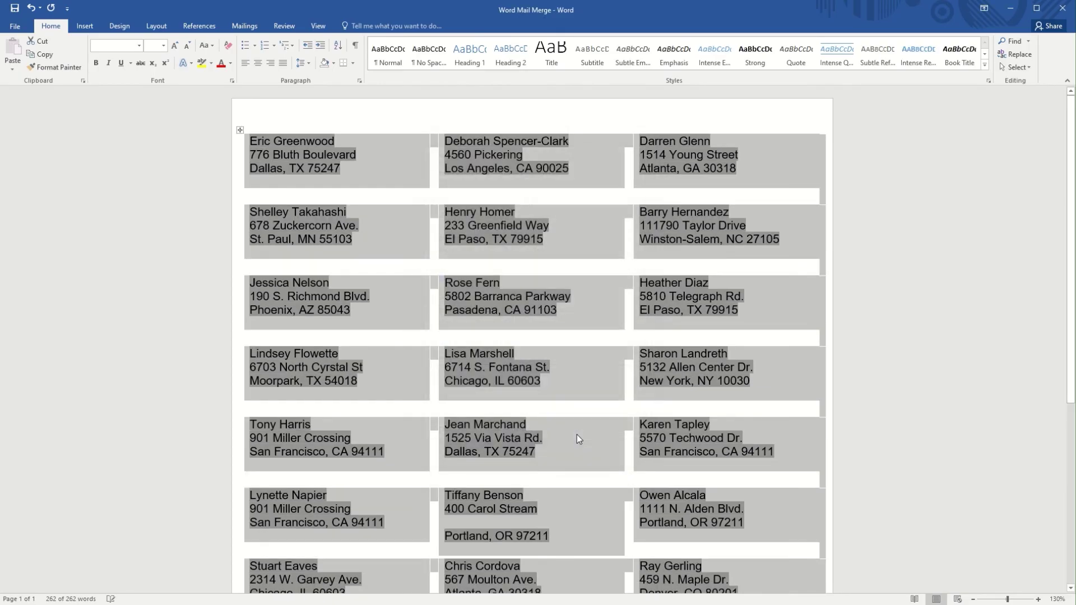
pyautogui.click(813, 101)
pyautogui.click(571, 148)
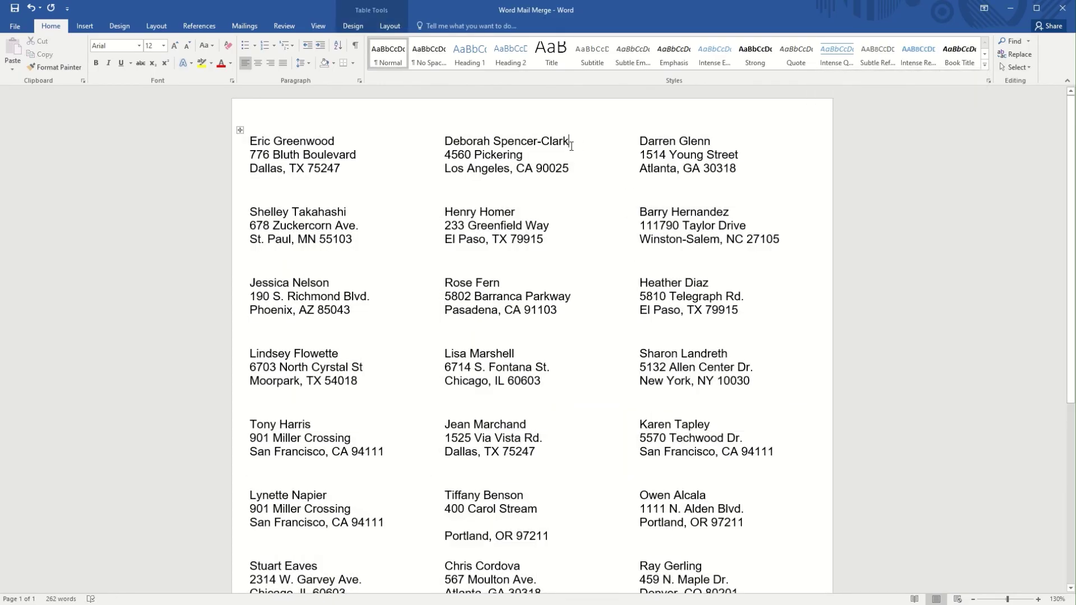